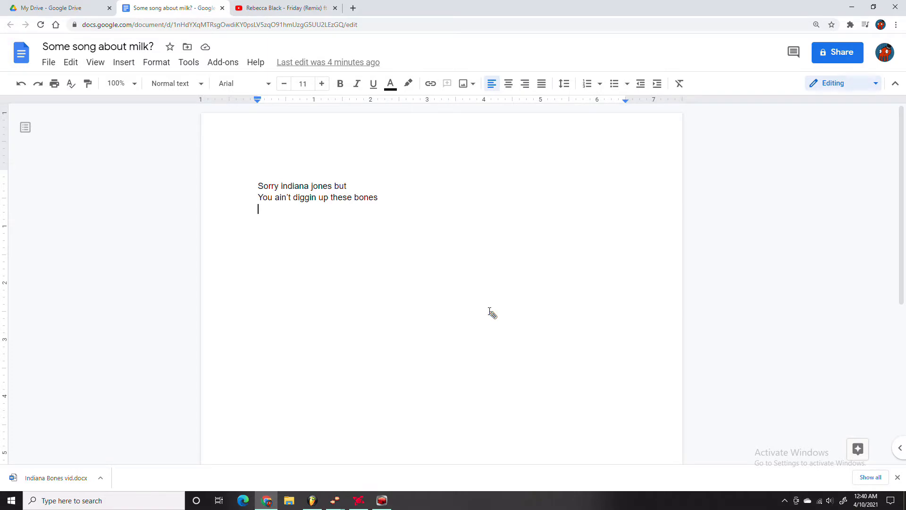
{"action": "key", "text": "ctrl+Tab"}
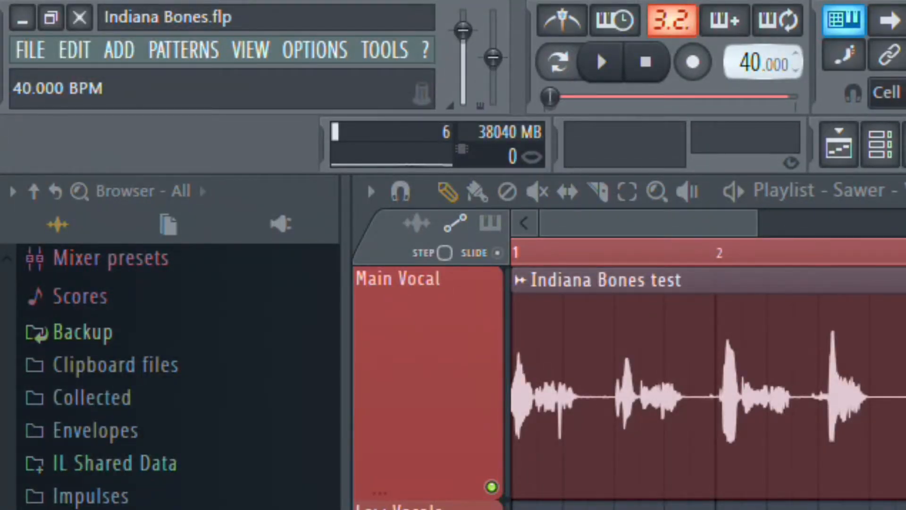
Raise the project tempo to 150 BPM.
{"action": "left_click_drag", "start_coordinate": [760, 62], "coordinate": [760, 18]}
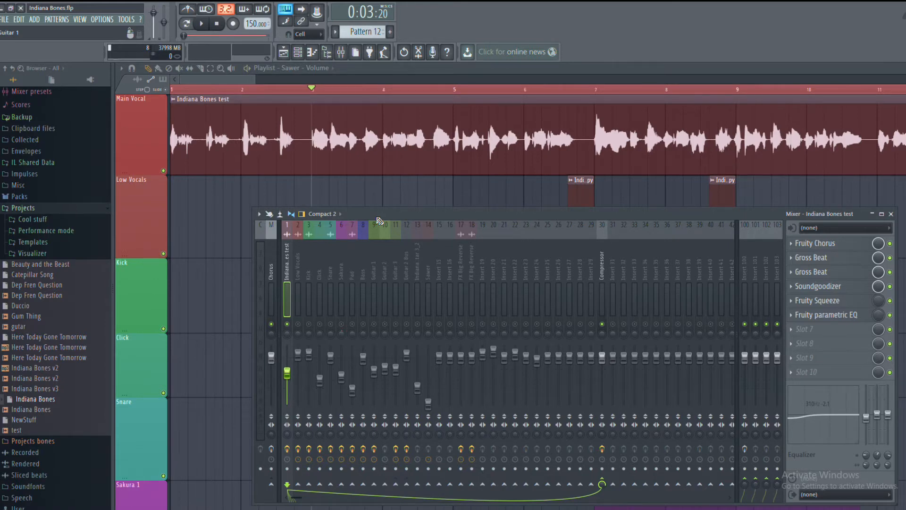
Play back the main vocal, kick and click parts from bar 3, stopping between the different solo selections.
{"action": "key", "text": "space"}
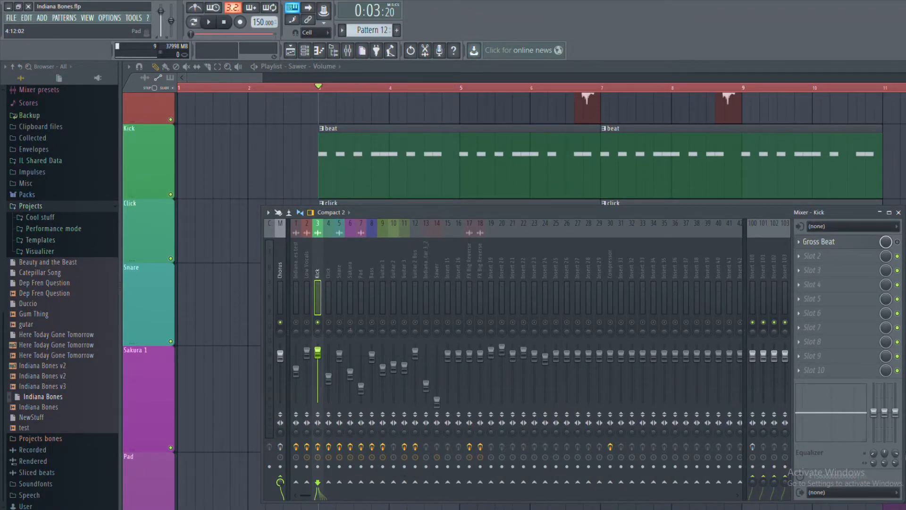
{"action": "key", "text": "space"}
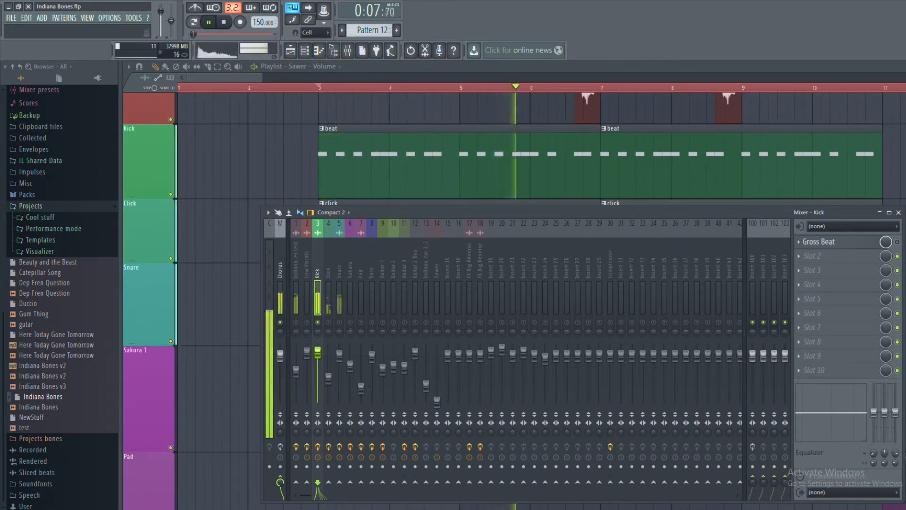
{"action": "key", "text": "space"}
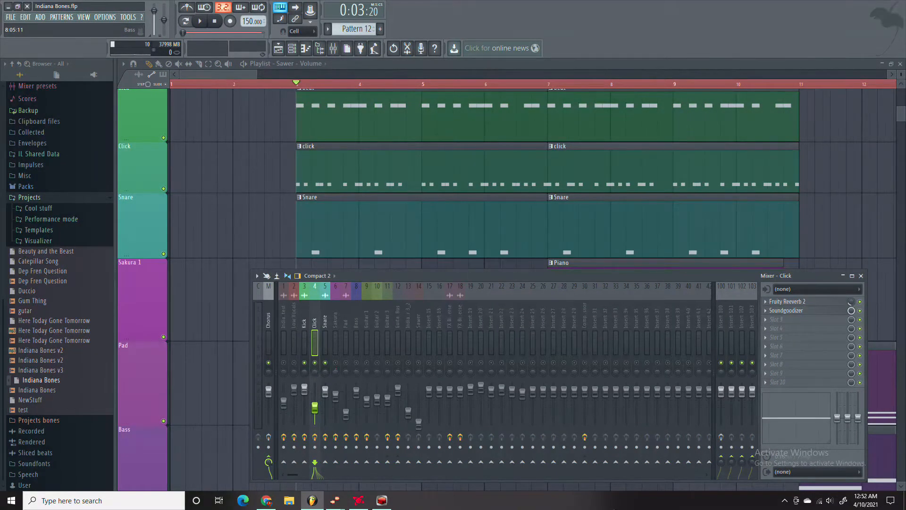
{"action": "key", "text": "space"}
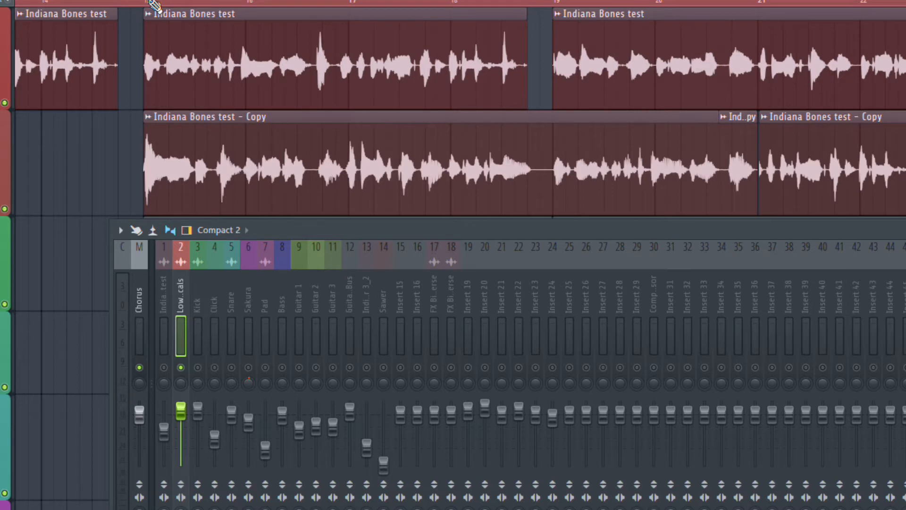
Listen to the Low Vocals part from bar 15, where its long Indiana Bones test - Copy clip starts.
{"action": "left_click", "coordinate": [150, 2]}
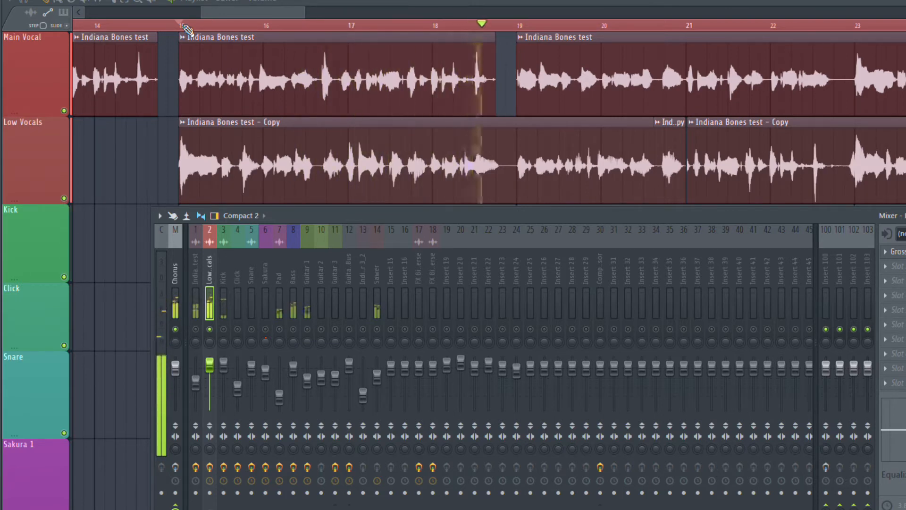
{"action": "key", "text": "space"}
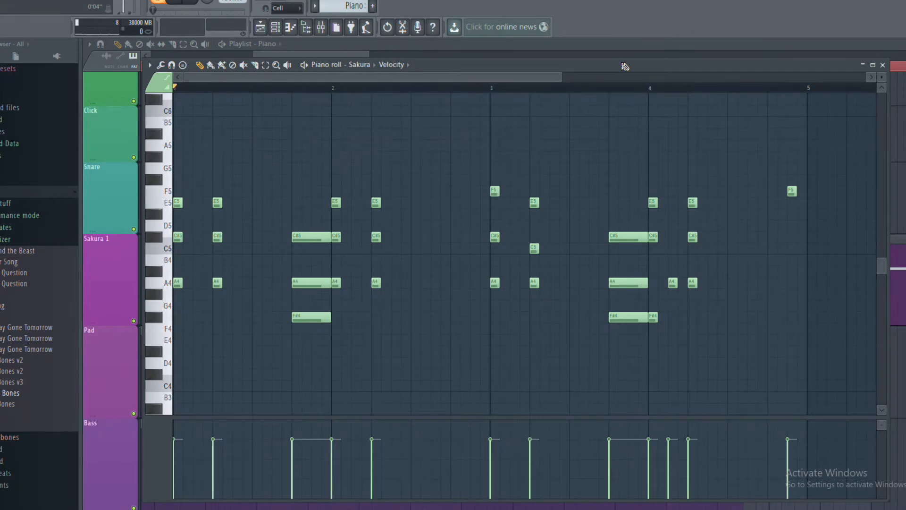
Play the Piano pattern in the Sakura piano roll and stop it.
{"action": "key", "text": "space"}
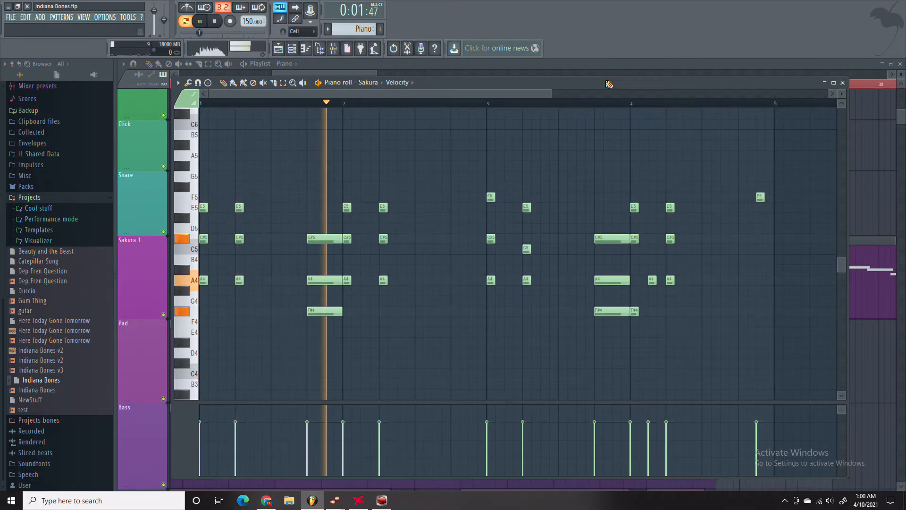
{"action": "key", "text": "space"}
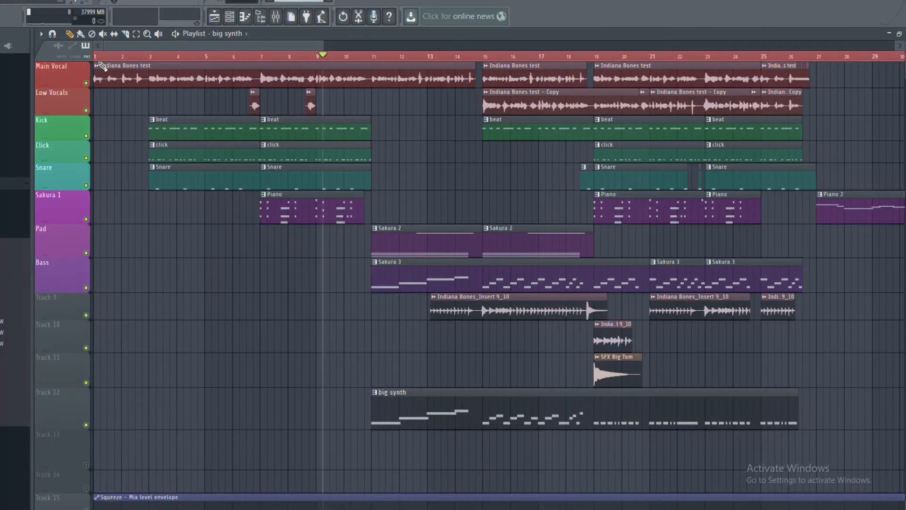
Listen to the Piano 2 section from about bar 31, where the Indiana Bones_Guitar 3_2 clips begin, and stop playback.
{"action": "left_click_drag", "start_coordinate": [99, 60], "coordinate": [584, 138]}
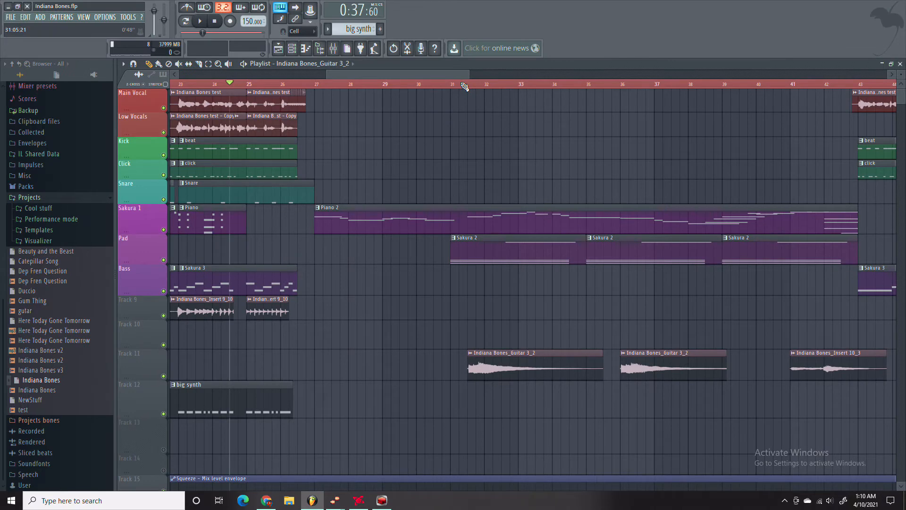
{"action": "left_click", "coordinate": [463, 85]}
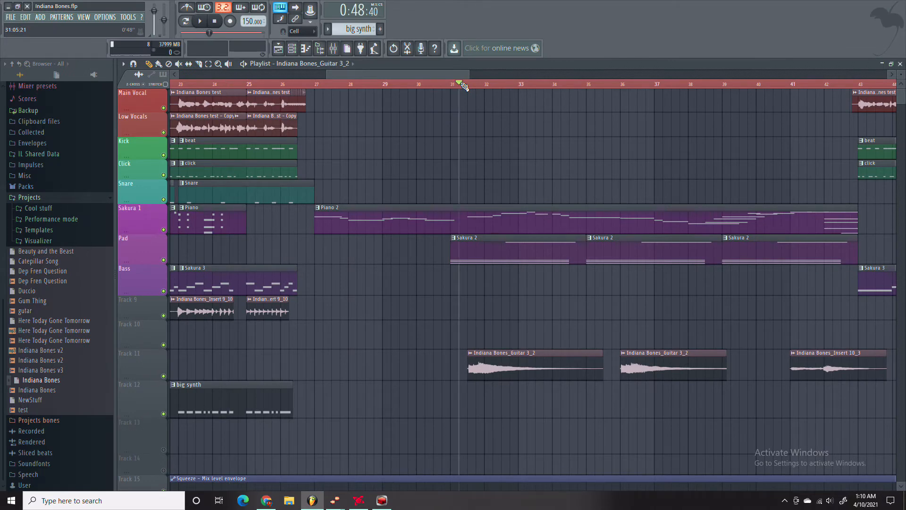
{"action": "key", "text": "space"}
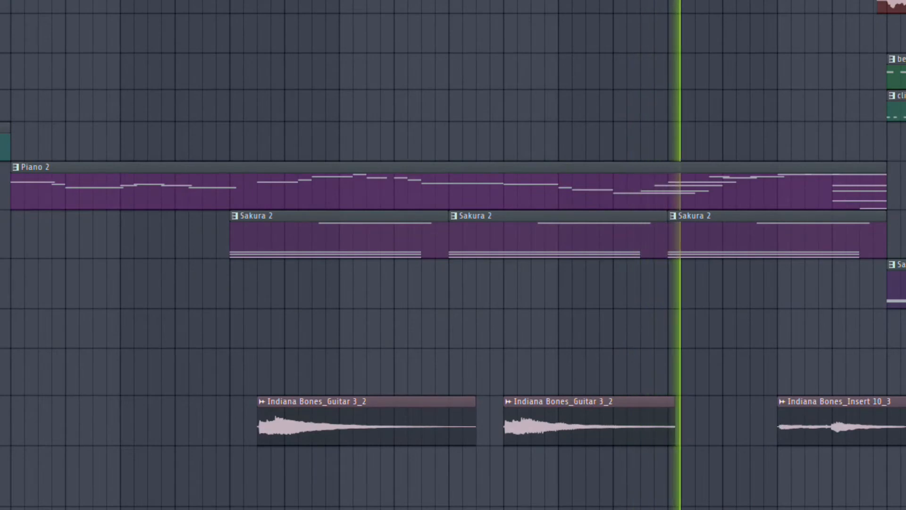
{"action": "key", "text": "space"}
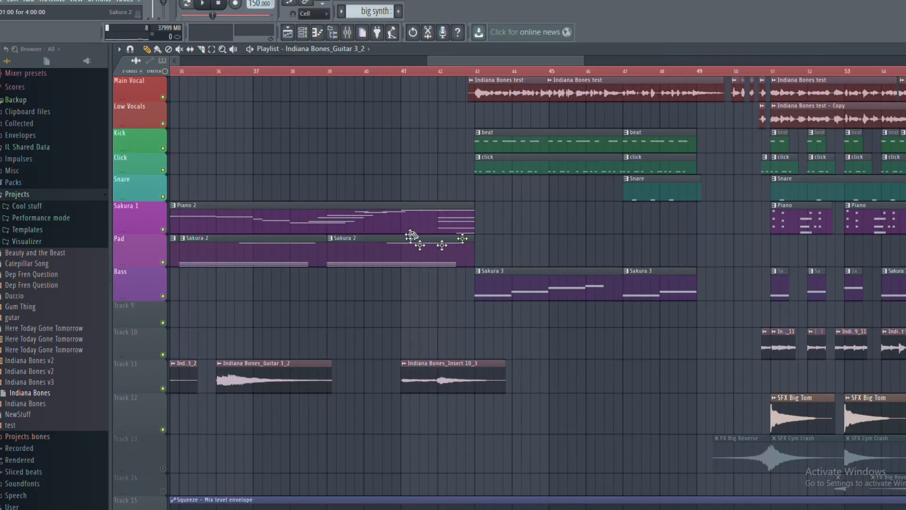
Examine the Gross Beat Complex 3 time envelope on the main vocal at bar 51, and close the plugin and mixer windows.
{"action": "left_click_drag", "start_coordinate": [477, 75], "coordinate": [762, 75]}
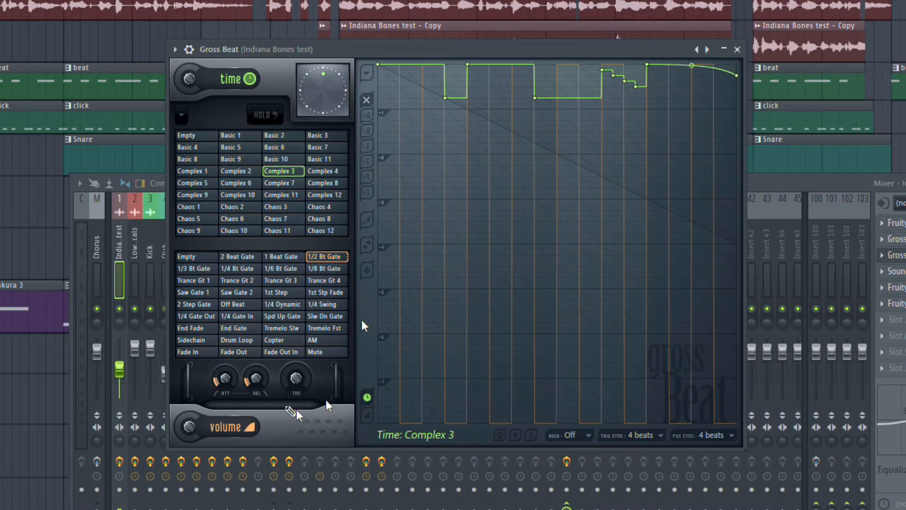
{"action": "mouse_move", "coordinate": [394, 54]}
{"action": "left_mouse_down"}
{"action": "mouse_move", "coordinate": [414, 53]}
{"action": "mouse_move", "coordinate": [401, 56]}
{"action": "left_mouse_up"}
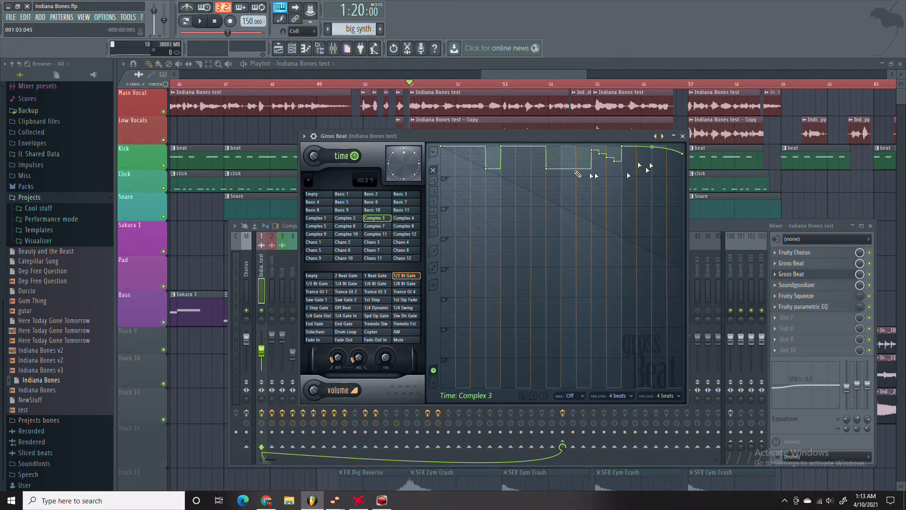
{"action": "left_click", "coordinate": [683, 136]}
{"action": "left_click", "coordinate": [871, 226]}
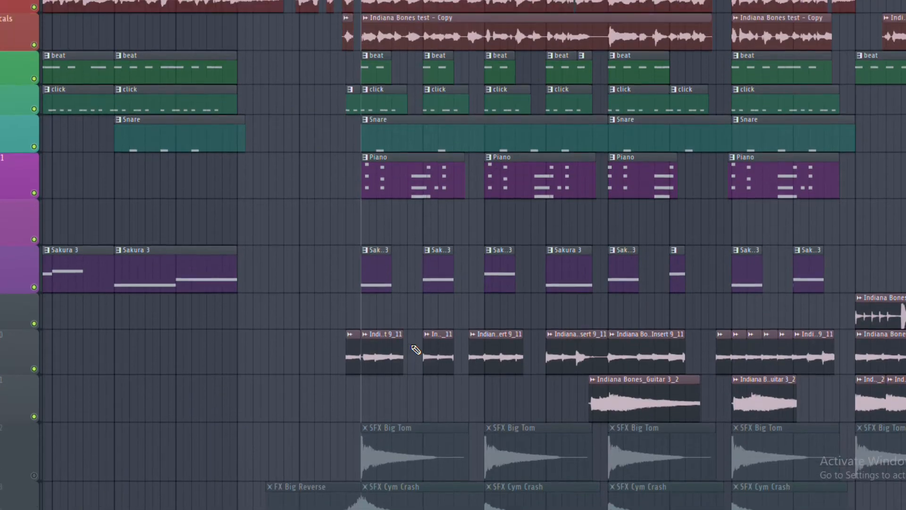
Try an extra Indiana Bones_Insert 9_11 clip on Track 10 below the second Sakura 3 clip, deleting it after a listen.
{"action": "left_click", "coordinate": [176, 333]}
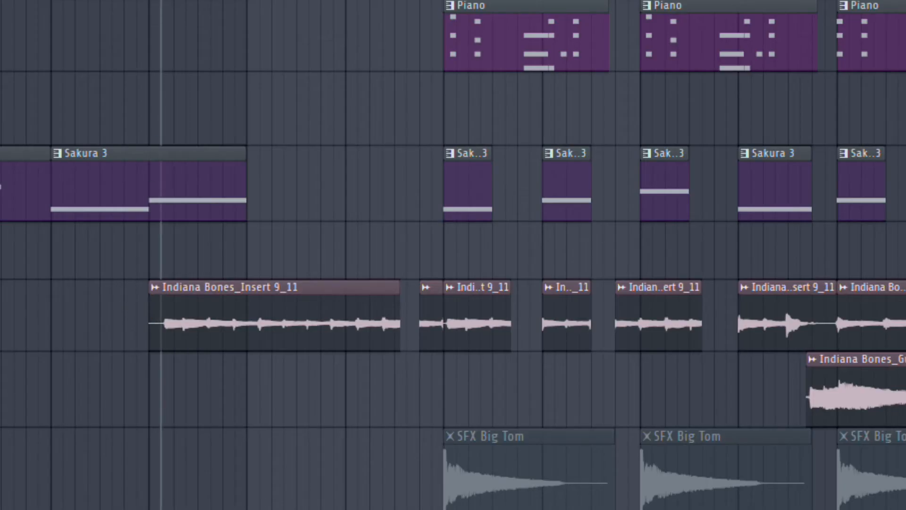
{"action": "key", "text": "space"}
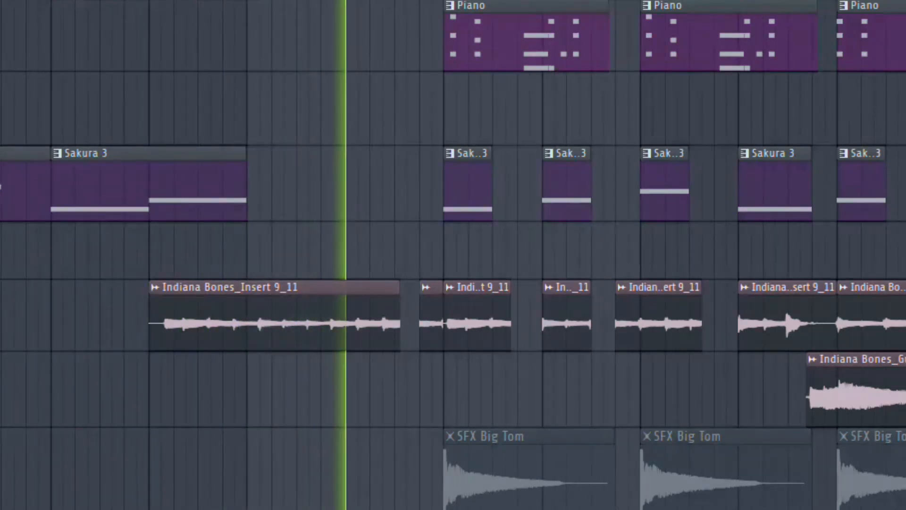
{"action": "key", "text": "space"}
{"action": "right_click", "coordinate": [348, 321]}
Play the section from bar 71 in the playlist and stop it.
{"action": "key", "text": "F9"}
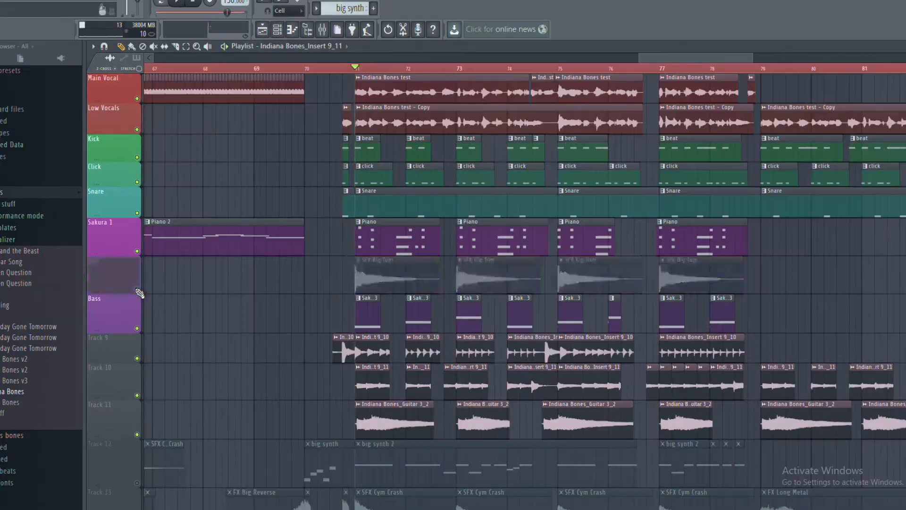
{"action": "key", "text": "space"}
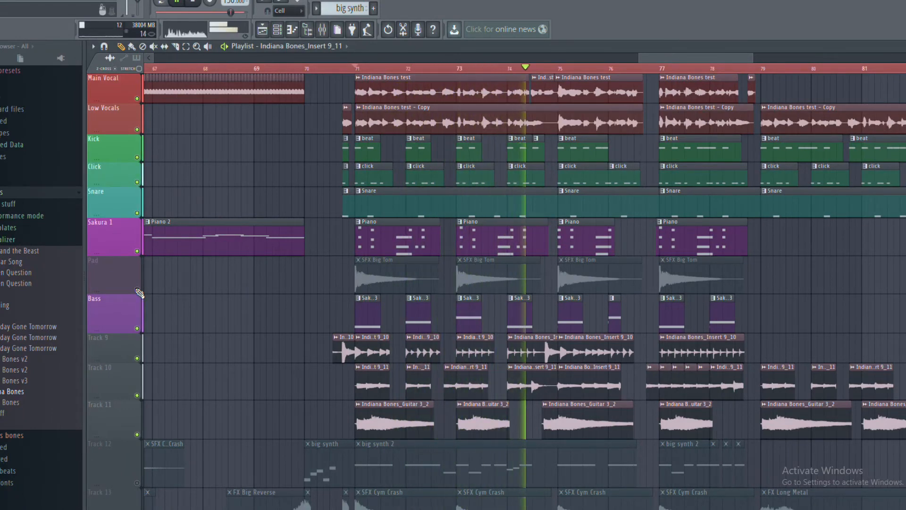
{"action": "key", "text": "space"}
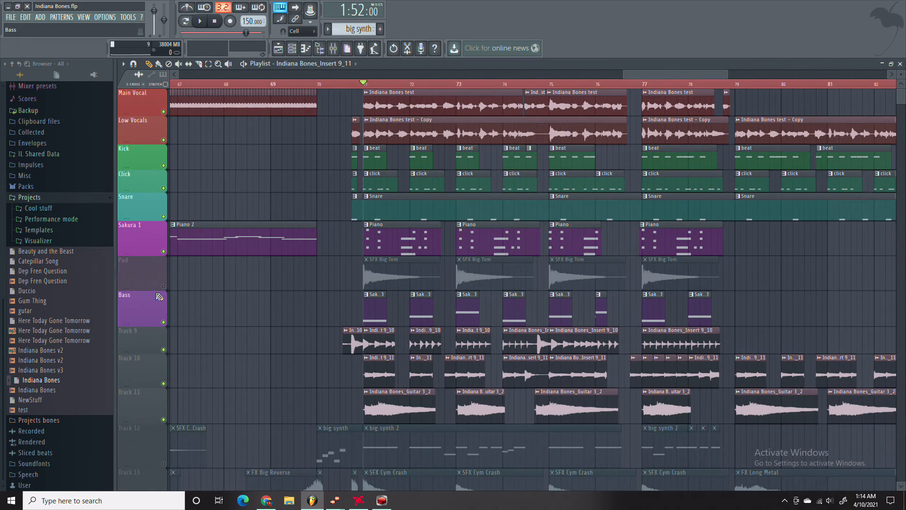
Inspect the Indiana Bones test and Guitar 2 mixer tracks and their levels, and hide the mixer.
{"action": "key", "text": "F9"}
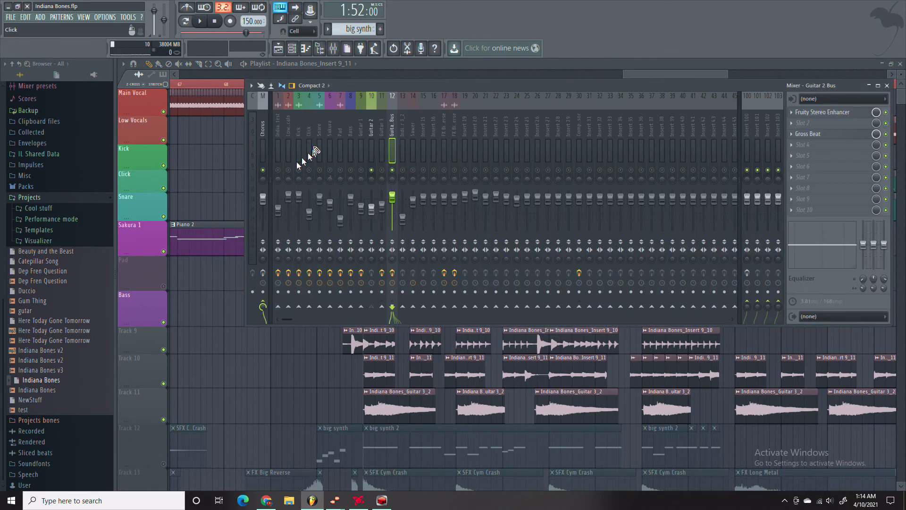
{"action": "left_click", "coordinate": [284, 135]}
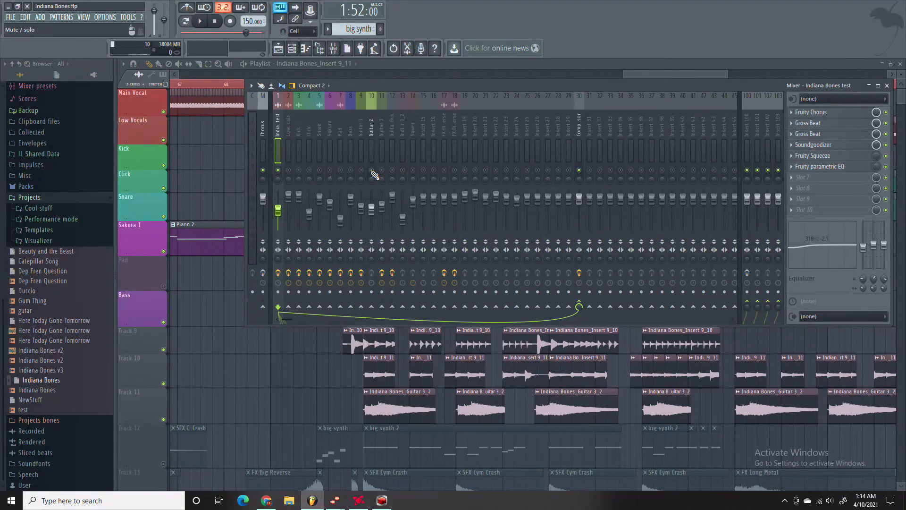
{"action": "left_click", "coordinate": [373, 142]}
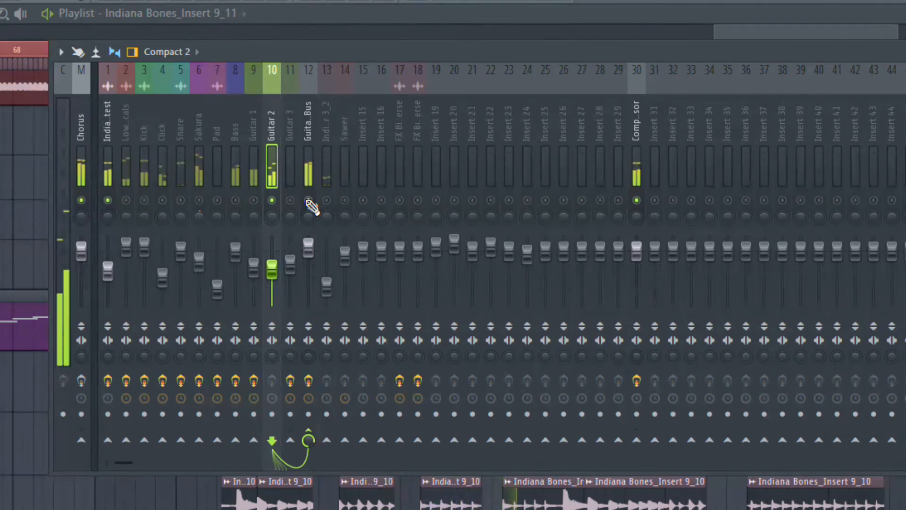
{"action": "key", "text": "F9"}
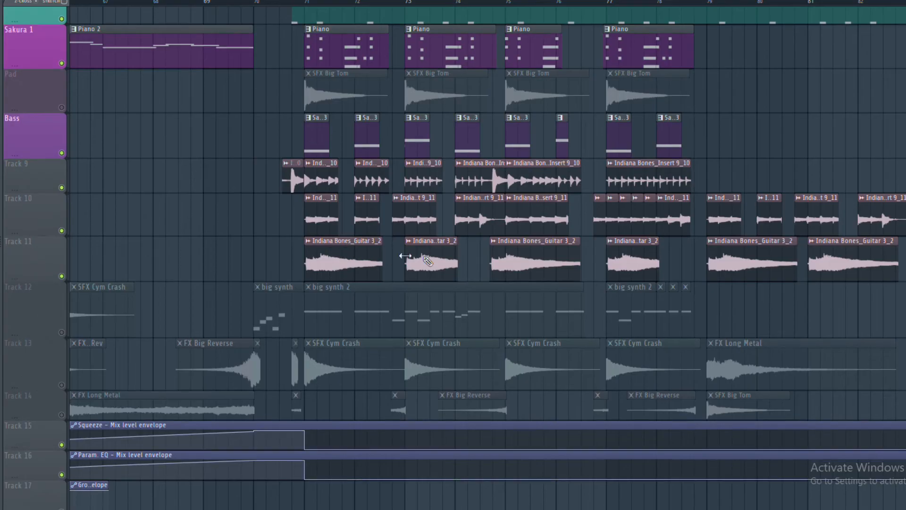
Review the whole arrangement from the vocal tracks down to the automation envelopes, and return the playhead to the song's start.
{"action": "scroll", "coordinate": [562, 279], "scroll_direction": "up", "scroll_amount": 2}
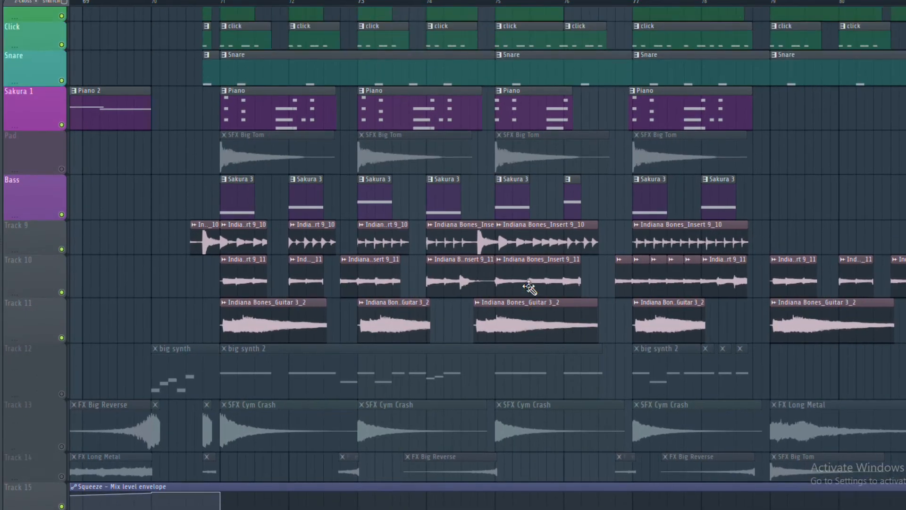
{"action": "scroll", "coordinate": [530, 287], "scroll_direction": "up", "scroll_amount": 3}
{"action": "scroll", "coordinate": [344, 367], "scroll_direction": "down", "scroll_amount": 5}
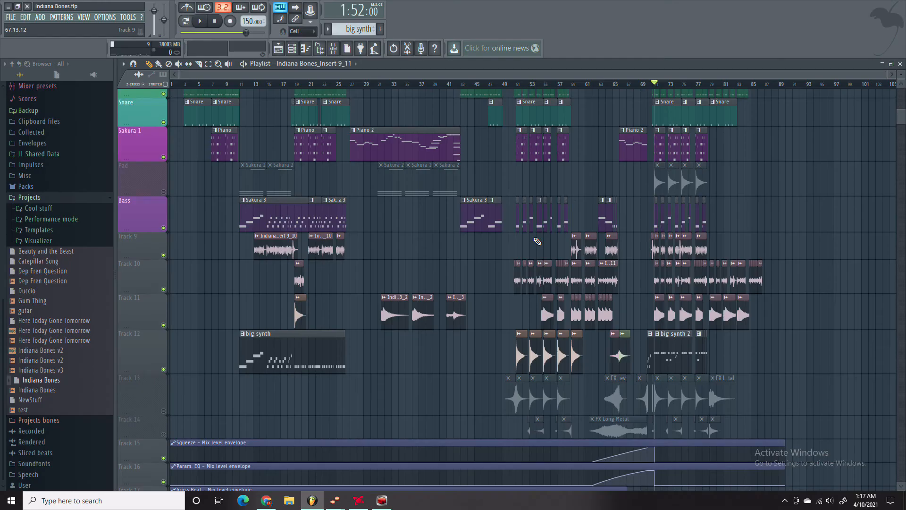
{"action": "scroll", "coordinate": [537, 241], "scroll_direction": "up", "scroll_amount": 3}
{"action": "scroll", "coordinate": [537, 241], "scroll_direction": "down", "scroll_amount": 2}
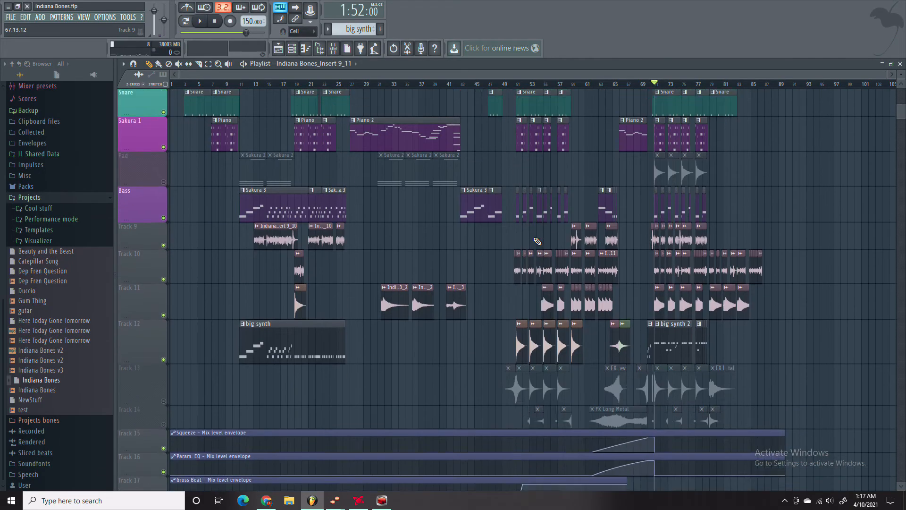
{"action": "left_click_drag", "start_coordinate": [901, 108], "coordinate": [871, 192]}
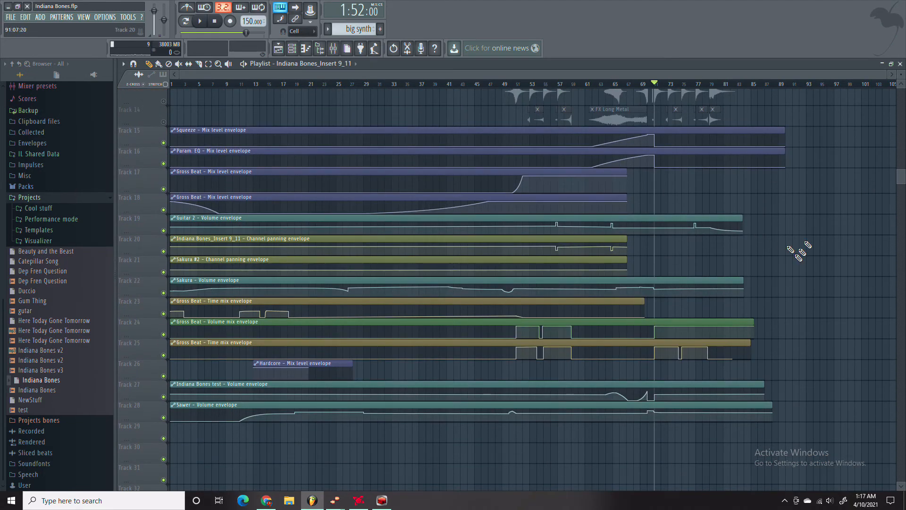
{"action": "scroll", "coordinate": [903, 181], "scroll_direction": "up", "scroll_amount": 2}
{"action": "scroll", "coordinate": [903, 182], "scroll_direction": "up", "scroll_amount": 12}
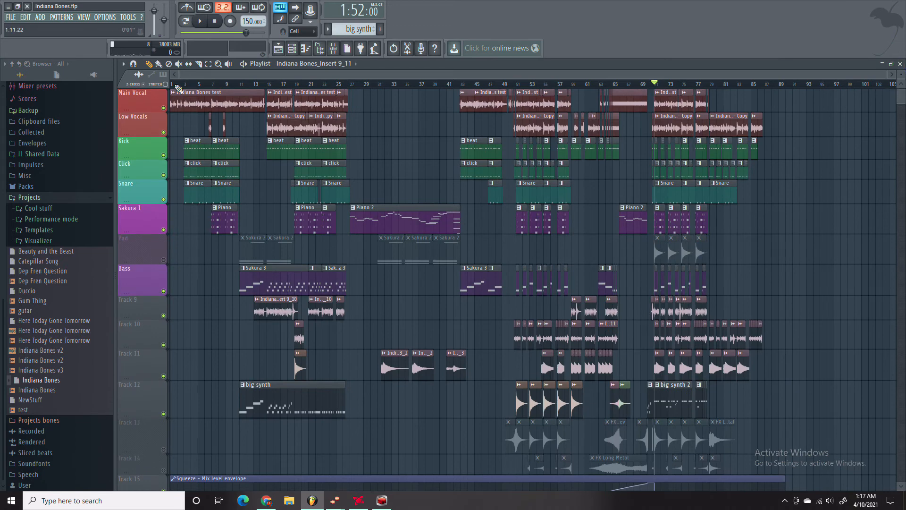
{"action": "key", "text": "Home"}
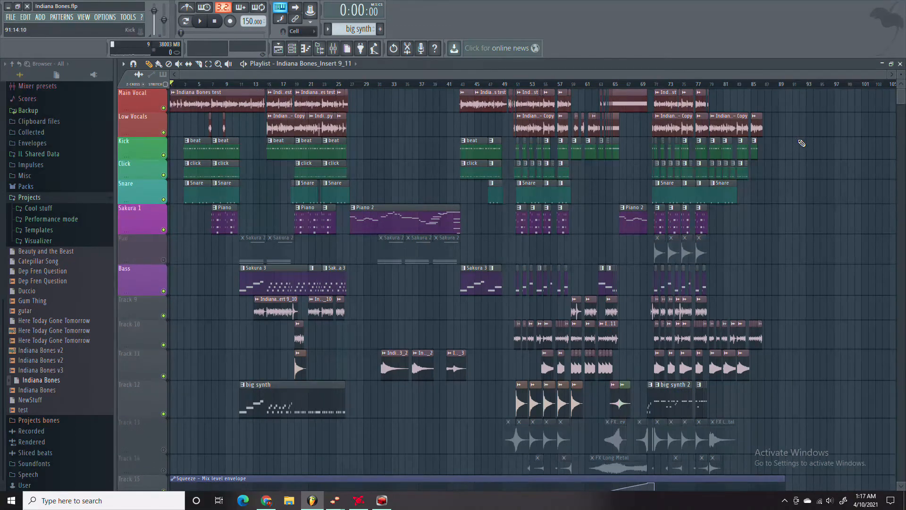